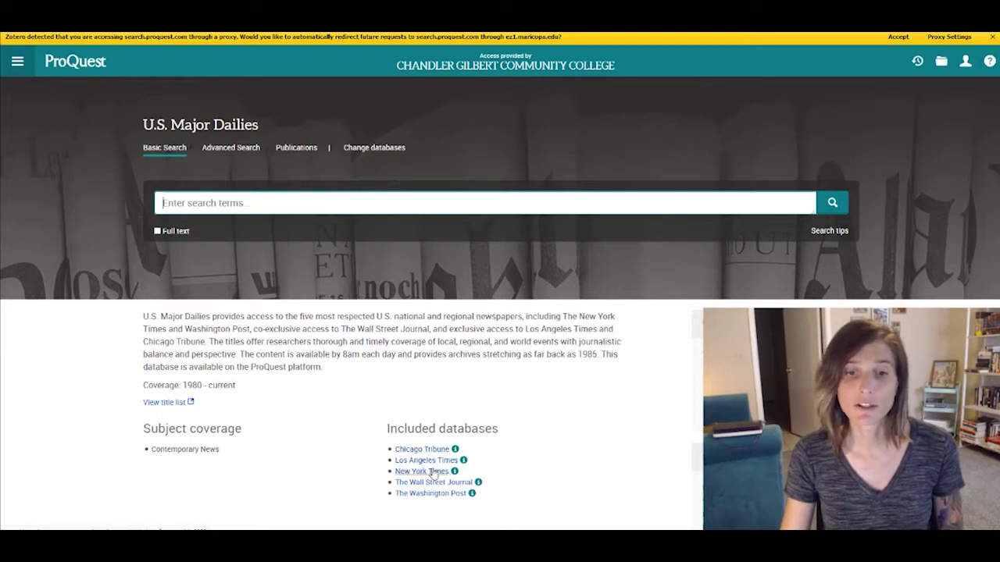
- Close the yellow Zotero proxy notice above the U.S. Major Dailies Basic Search page
left_click(992, 37)
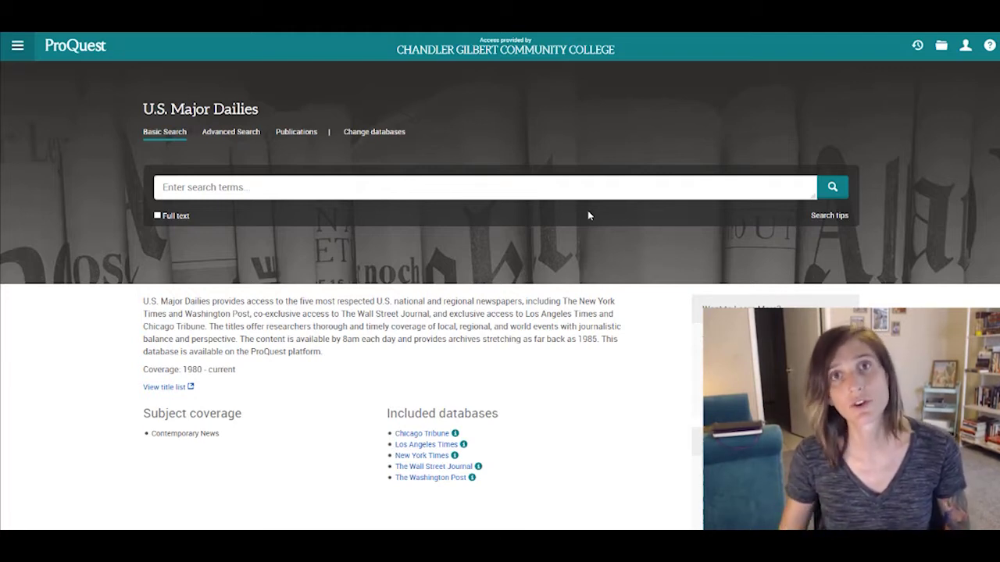
- Switch to Advanced Search and check the field options, keeping 'Anywhere' for the first row
left_click(253, 137)
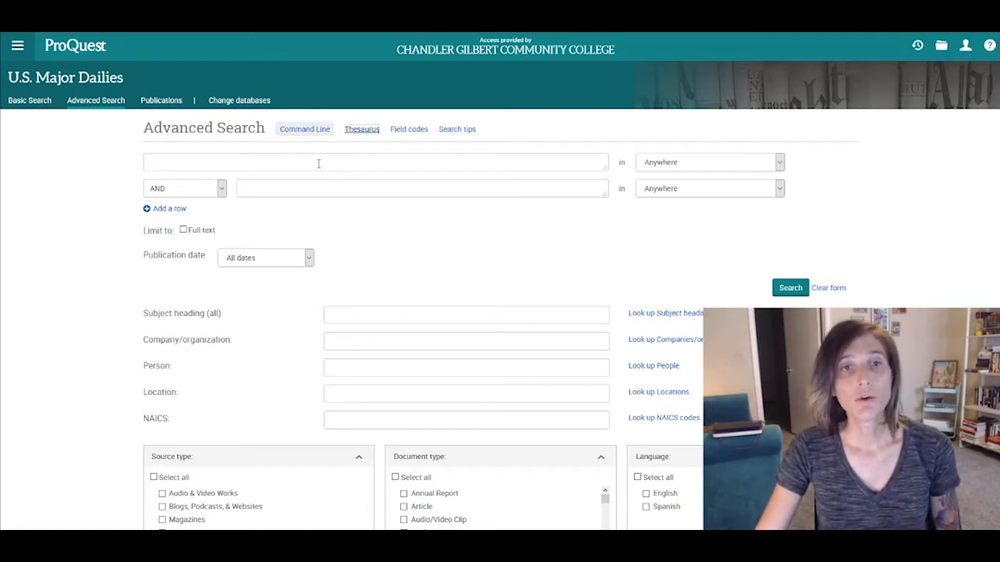
left_click(317, 164)
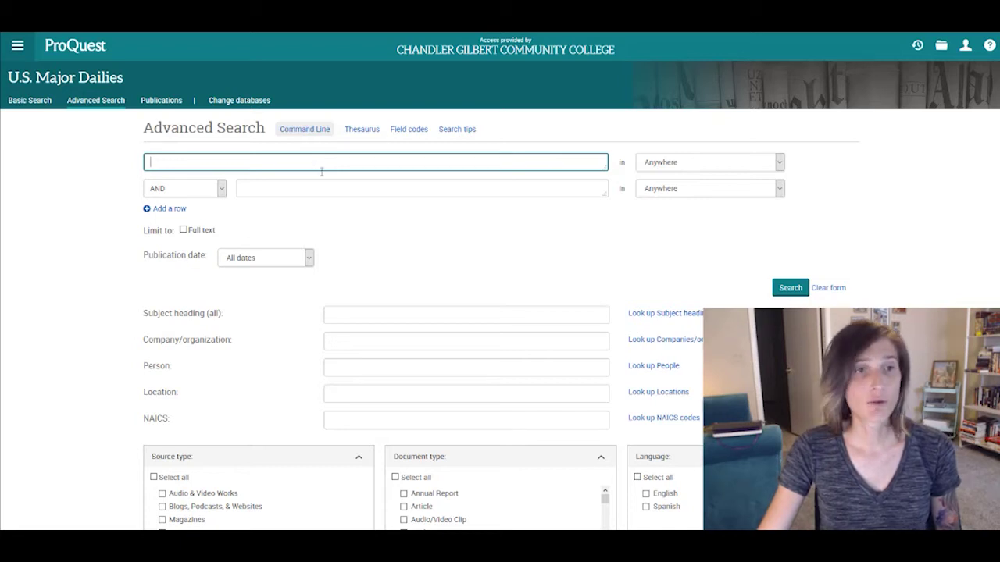
left_click(331, 192)
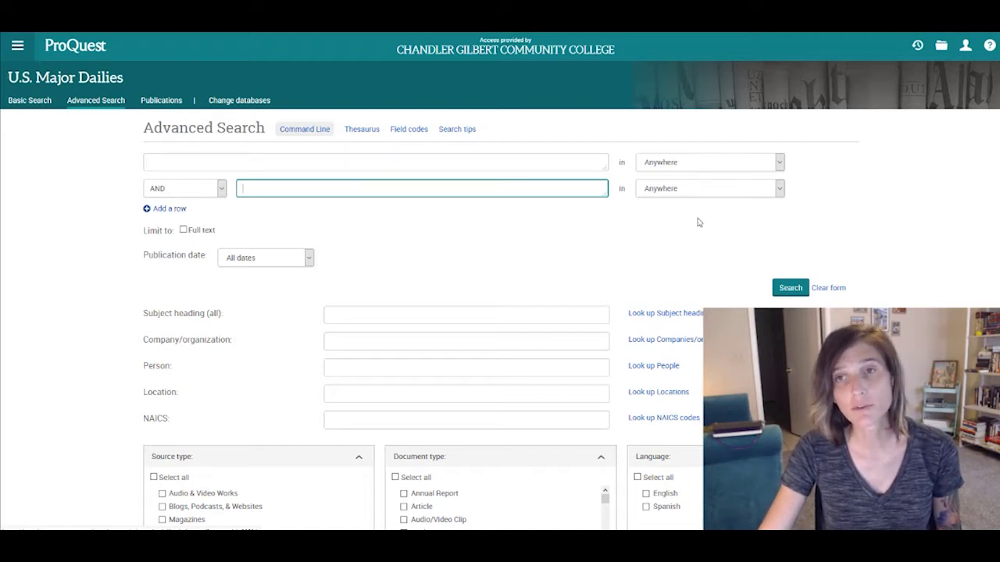
left_click(781, 162)
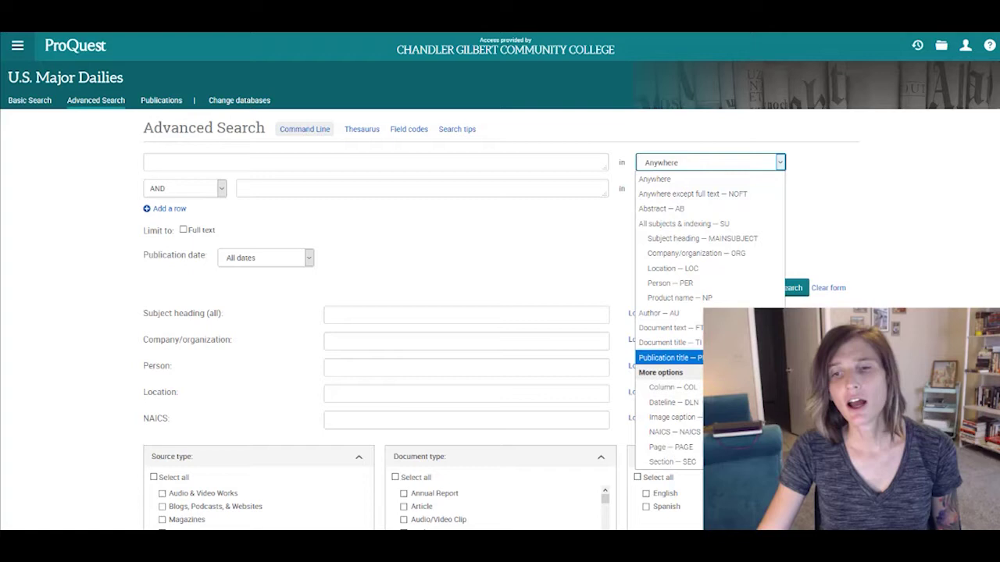
left_click(490, 161)
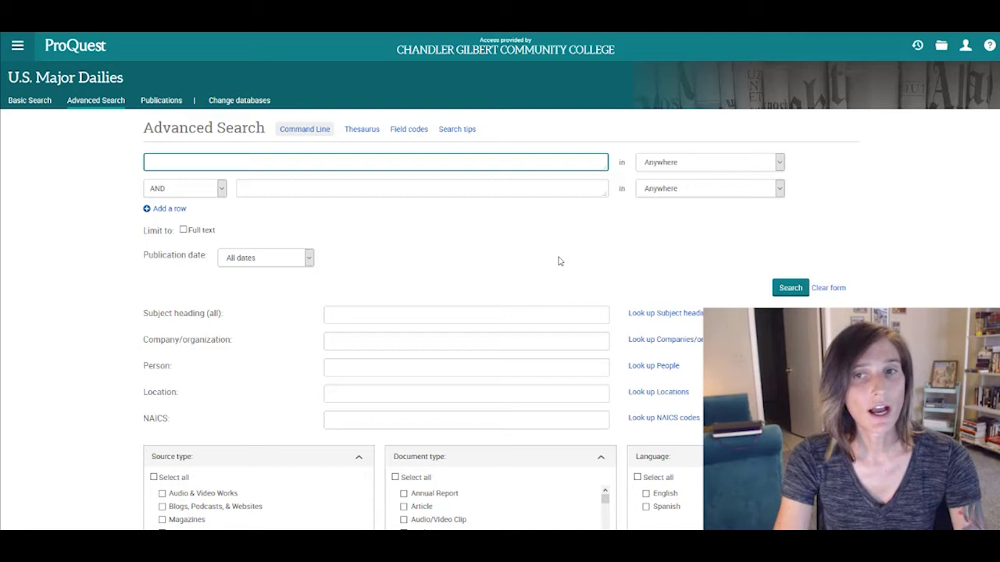
- Enter "disclosure" in the first search row and netflix in the second, joined by AND
type("*disc")
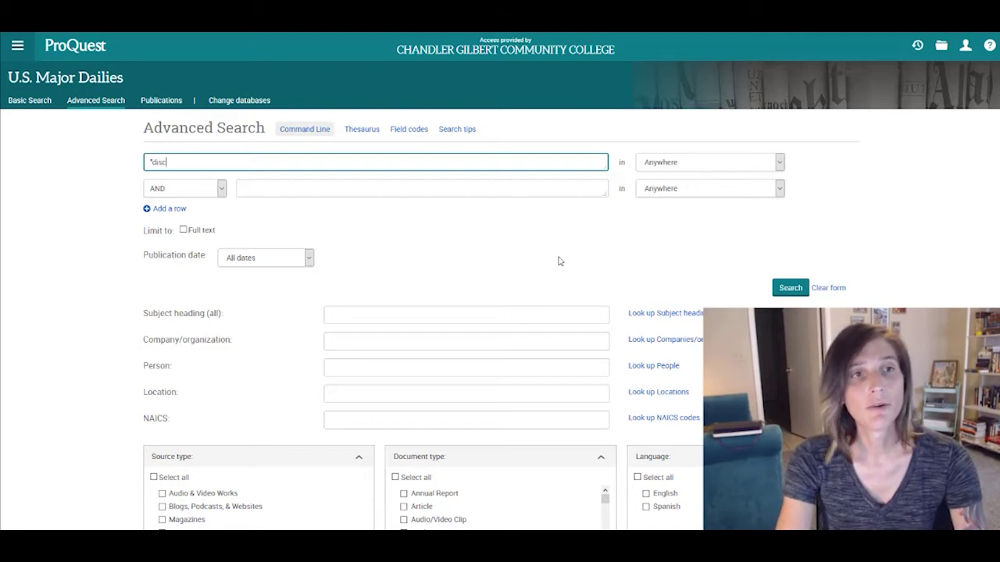
type("losure*")
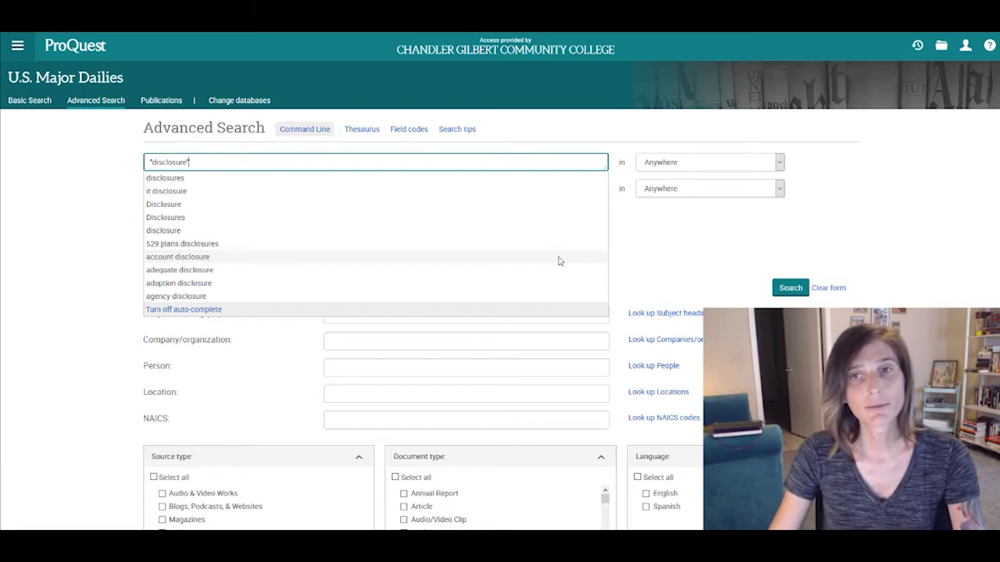
left_click(688, 234)
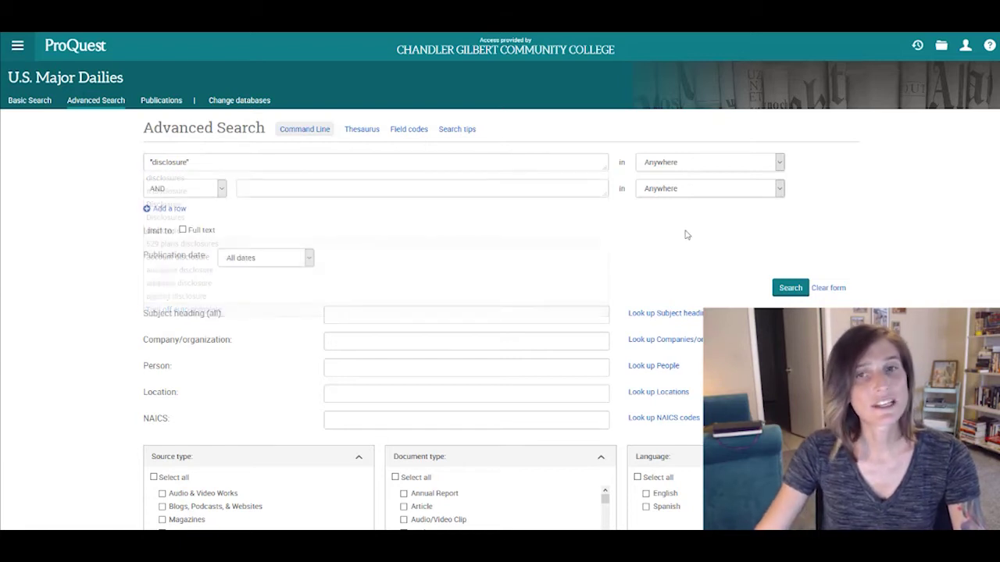
left_click(381, 185)
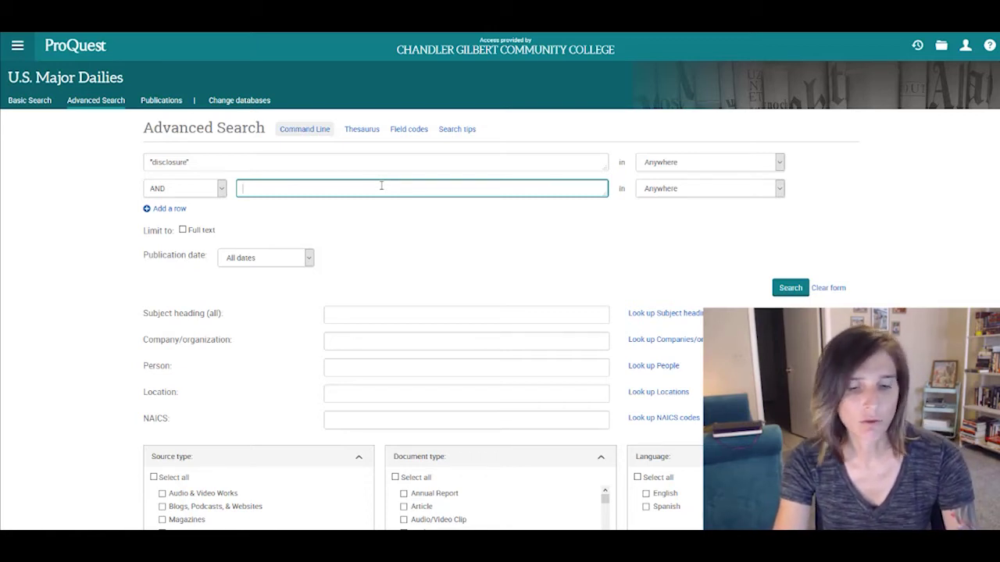
type("netflix")
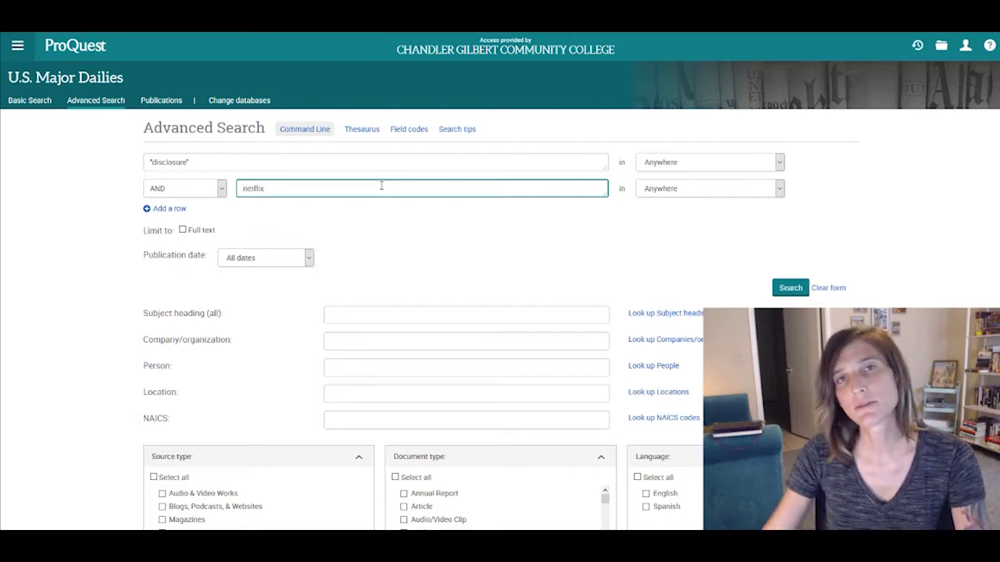
- Run the search and limit the 623 results to 2020 publications, leaving 68
left_click(785, 291)
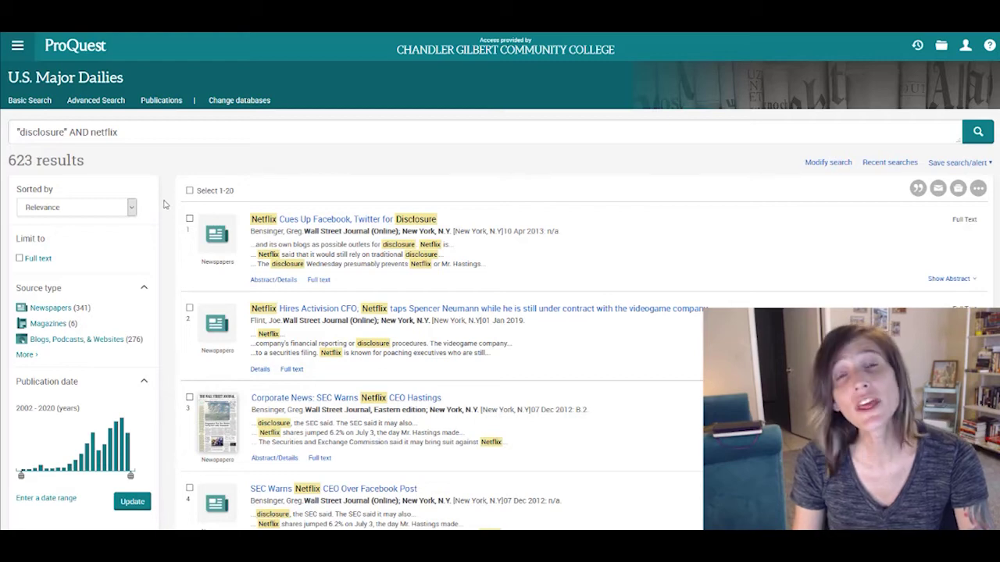
scroll(164, 203, "down", 2)
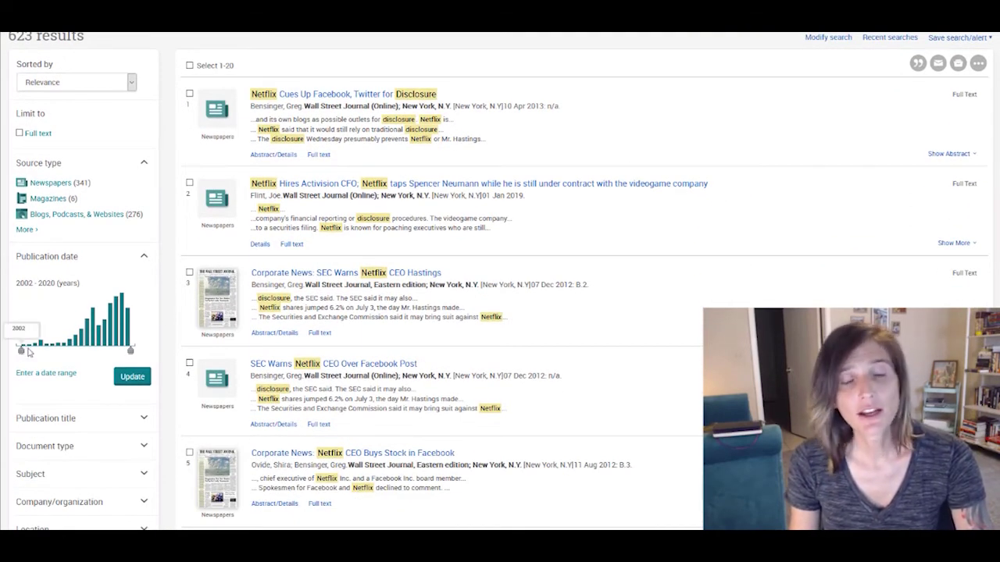
left_click(128, 344)
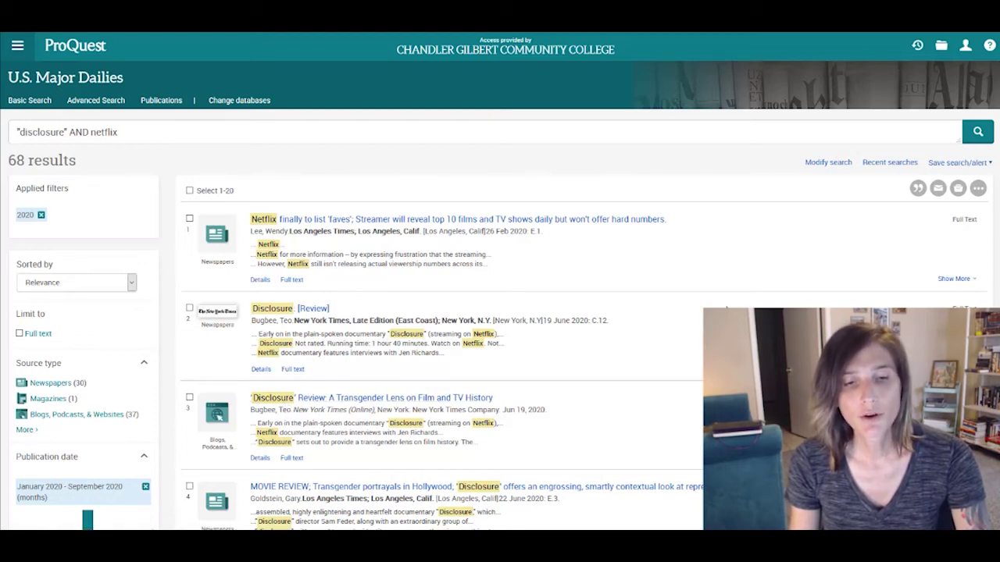
scroll(726, 306, "down", 1)
scroll(726, 306, "down", 1)
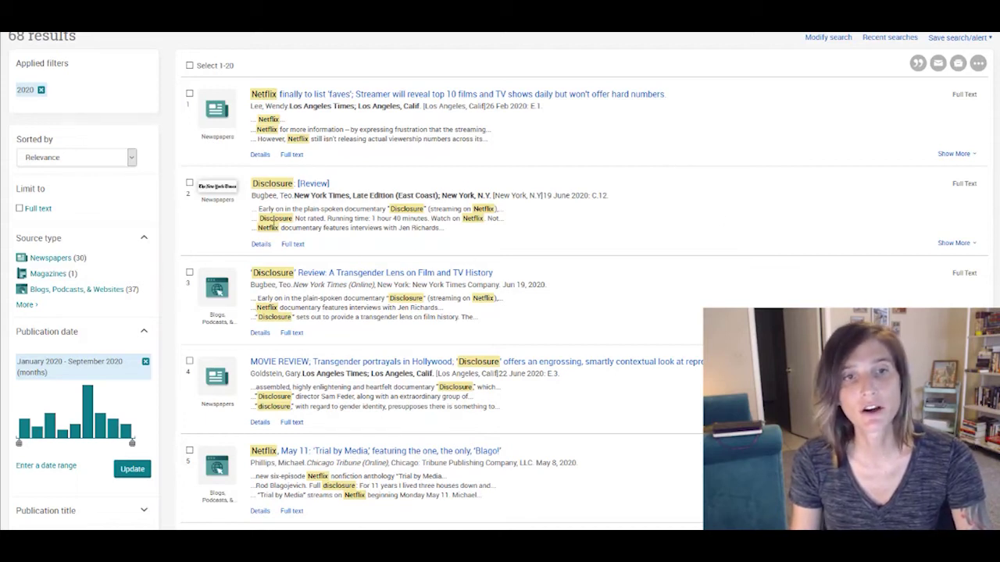
- Preview the print 'Disclosure' [Review] article, then return to the 68-result list
left_click(314, 188)
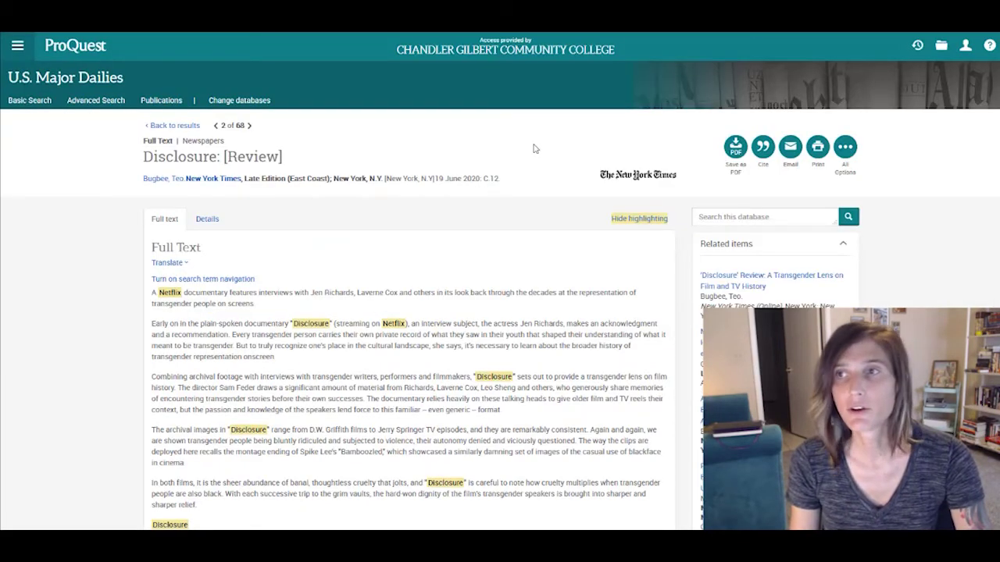
scroll(536, 148, "down", 3)
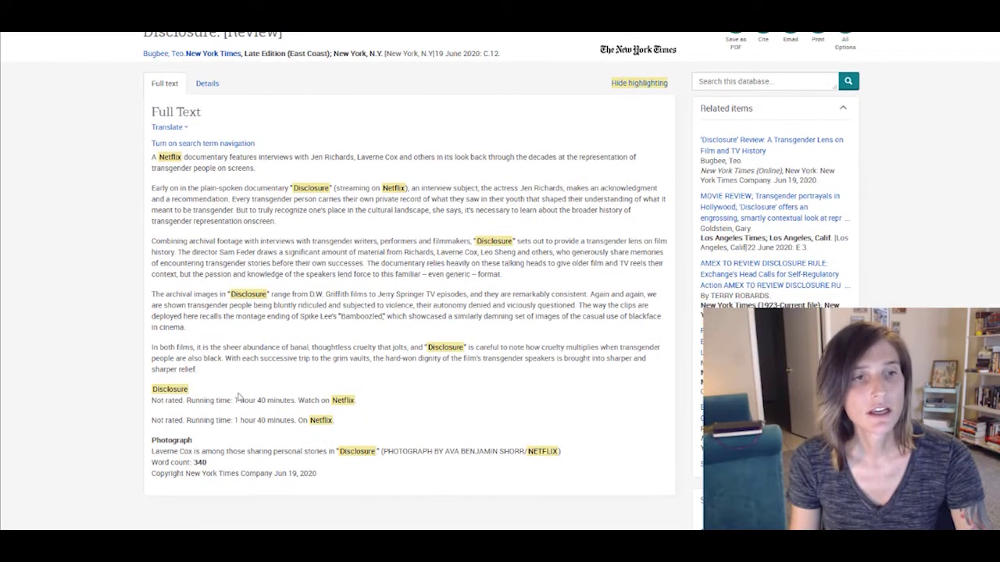
left_click_drag(214, 364, 351, 175)
left_click(352, 176)
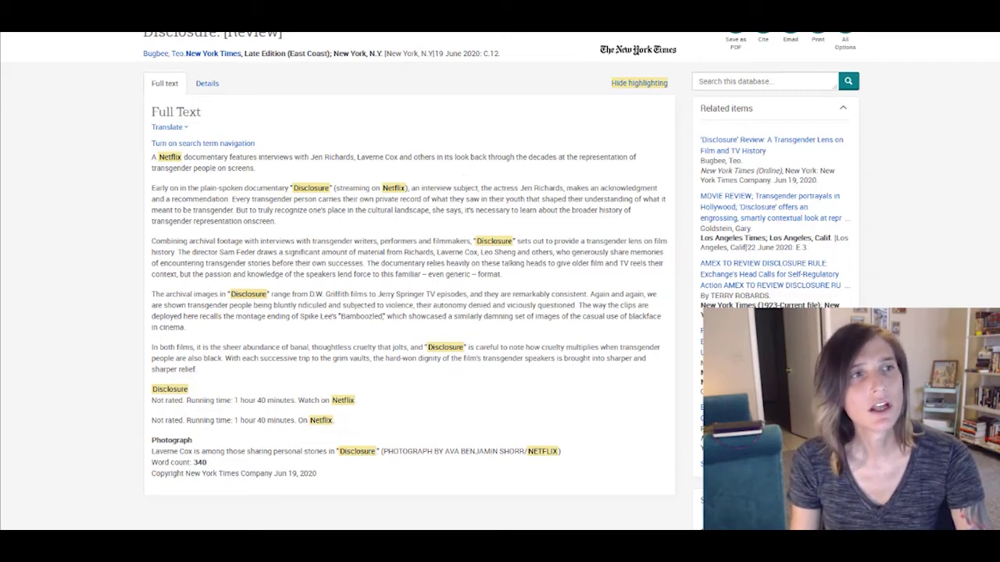
key("alt+Left")
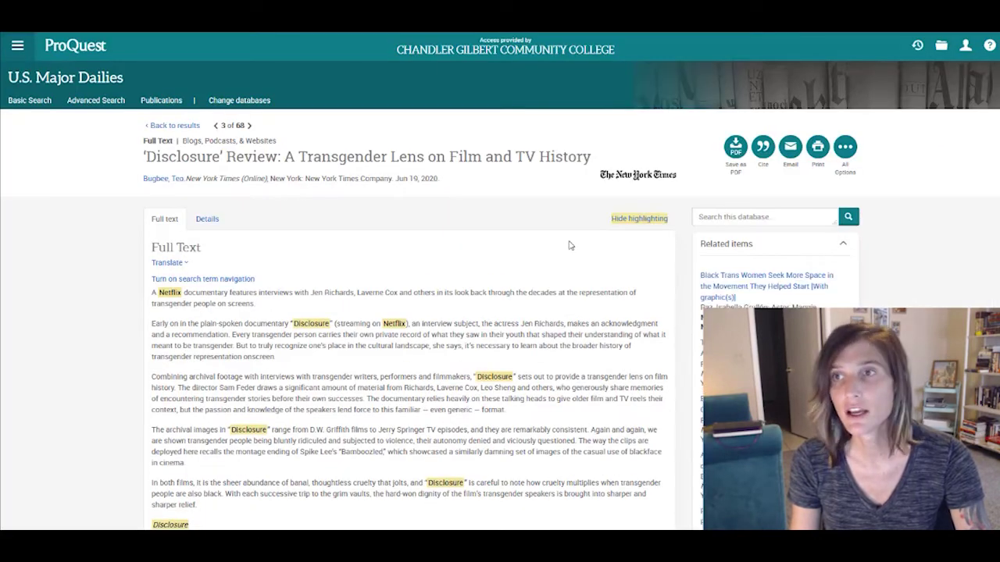
- Expand 'Show more related items' beside the online 'Disclosure' review and browse the full list
scroll(570, 239, "down", 1)
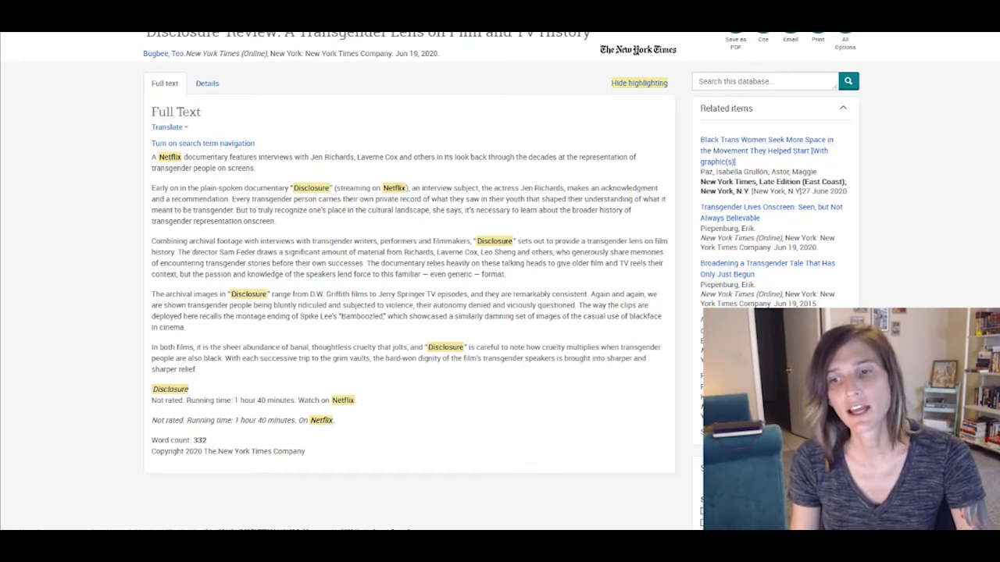
scroll(952, 298, "down", 2)
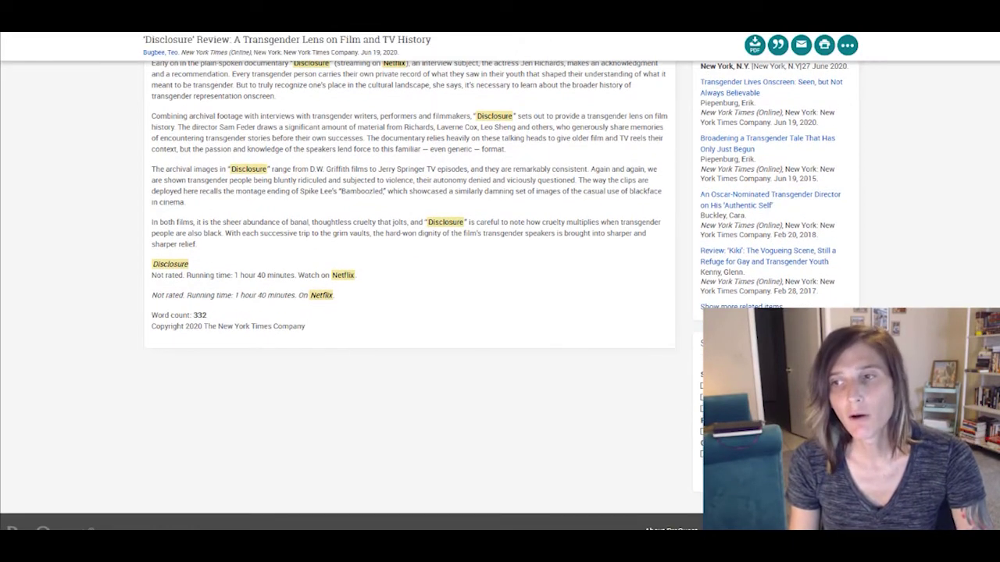
scroll(424, 296, "up", 2)
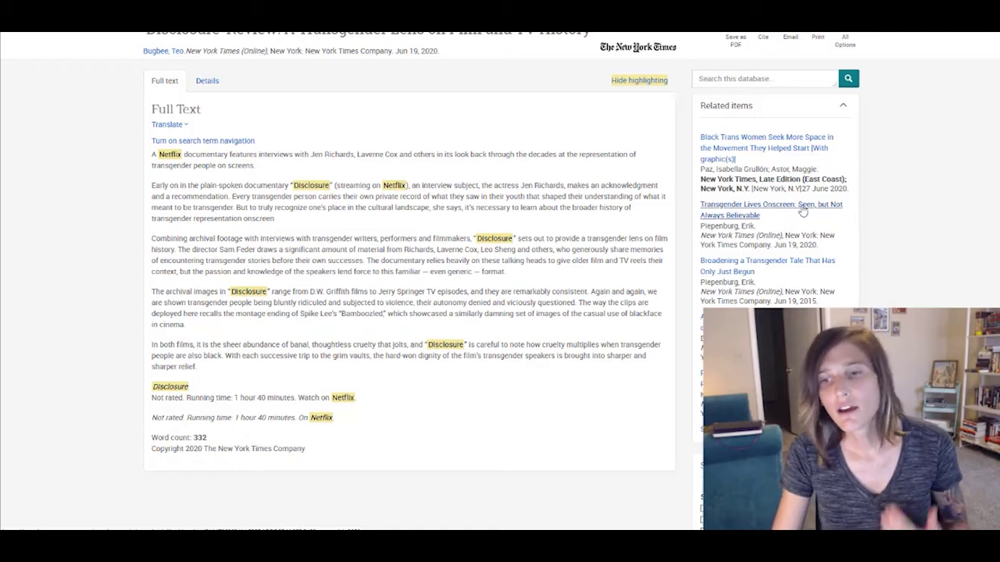
scroll(890, 214, "down", 3)
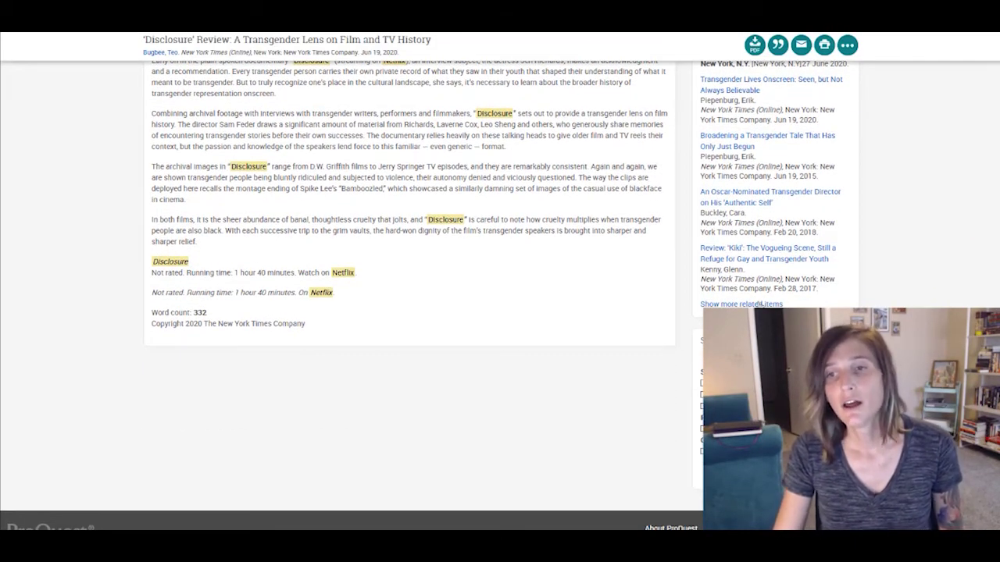
left_click(741, 304)
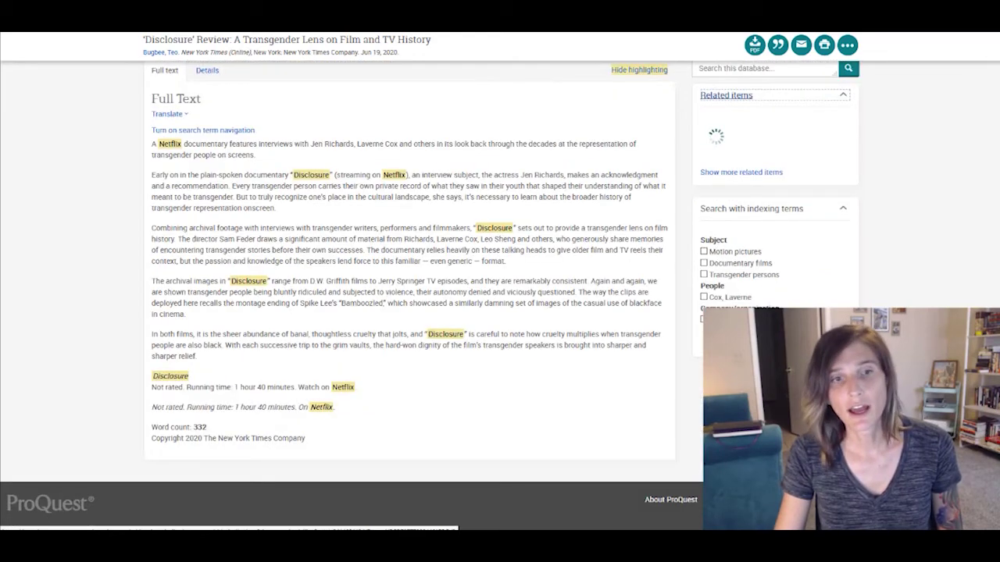
scroll(859, 279, "down", 10)
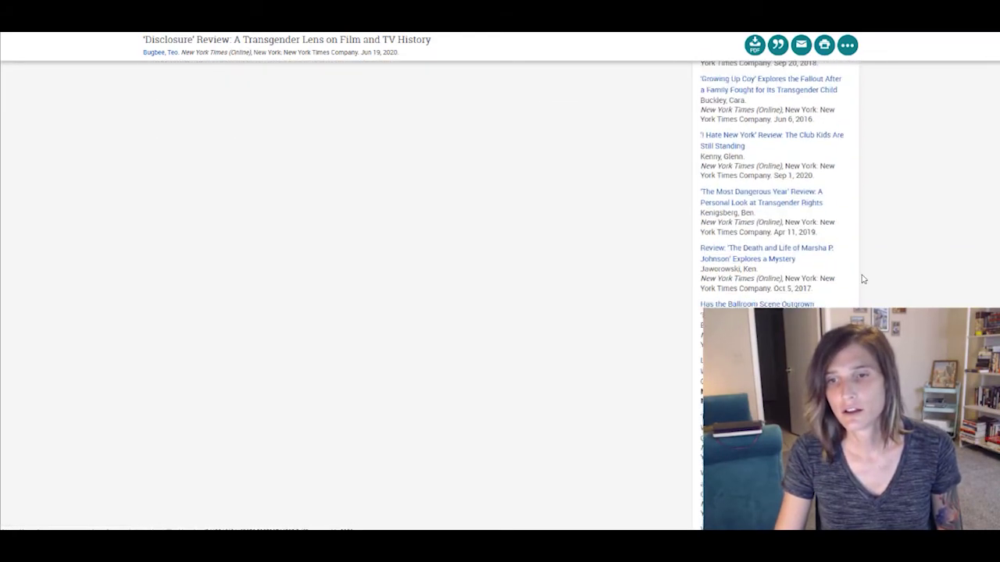
scroll(863, 279, "down", 5)
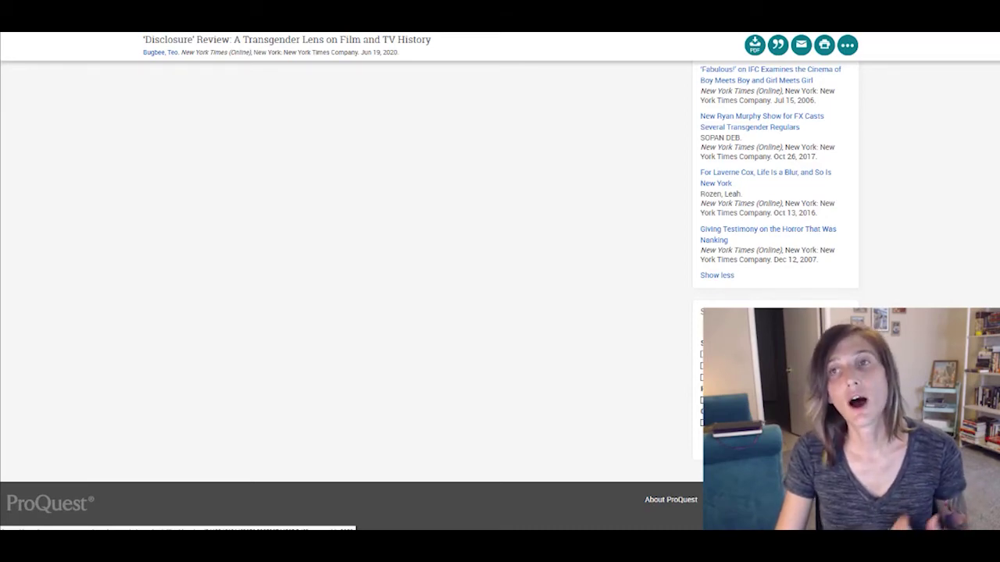
scroll(500, 281, "up", 15)
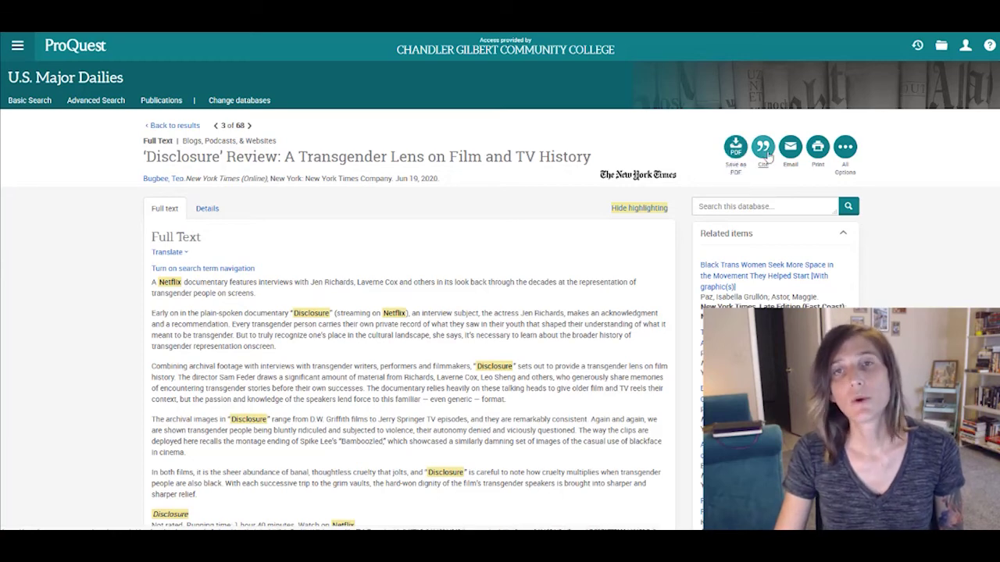
- Generate and select the review's MLA 8th Edition citation, then bring up the Email form
left_click(767, 156)
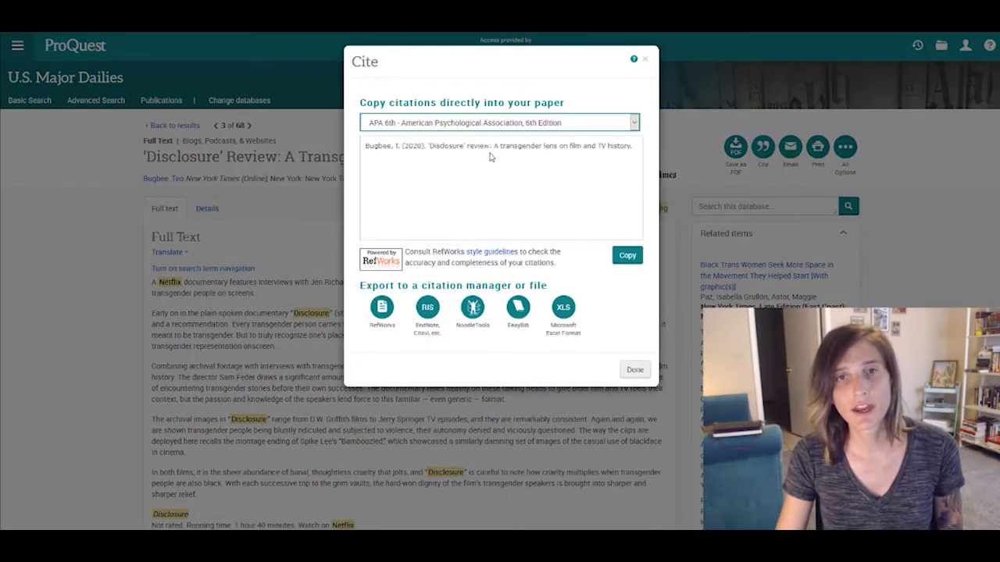
left_click(503, 125)
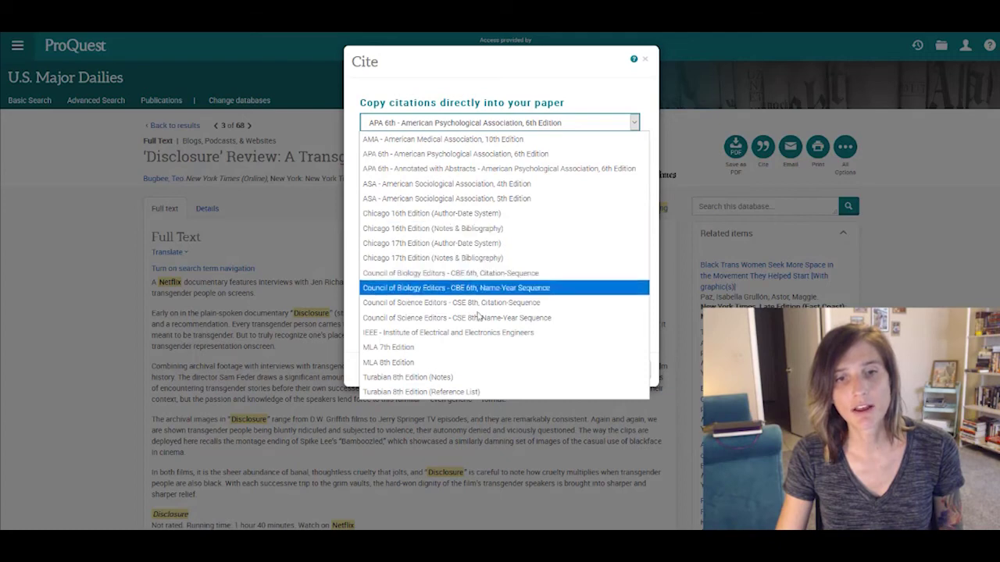
left_click(478, 363)
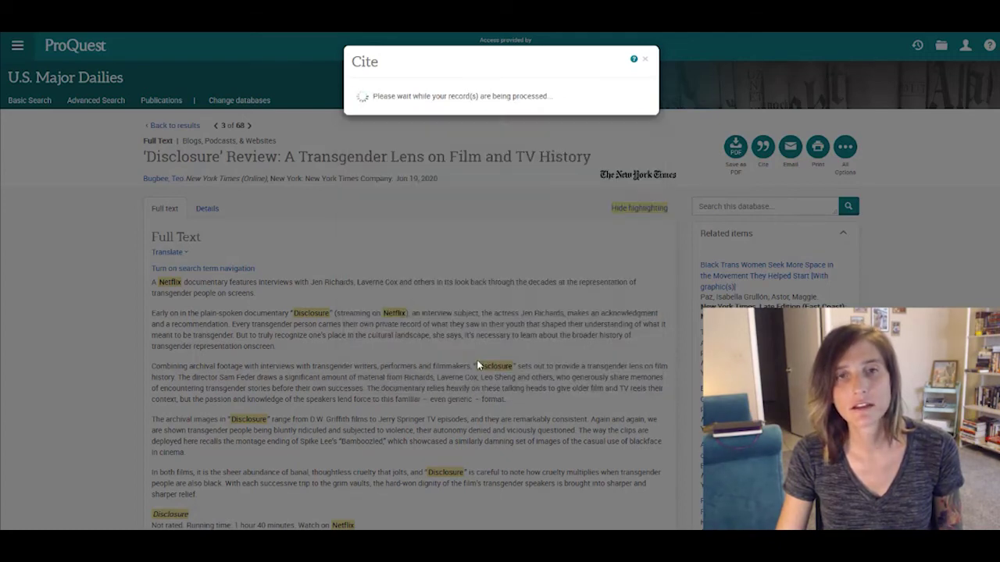
left_click_drag(625, 182, 371, 135)
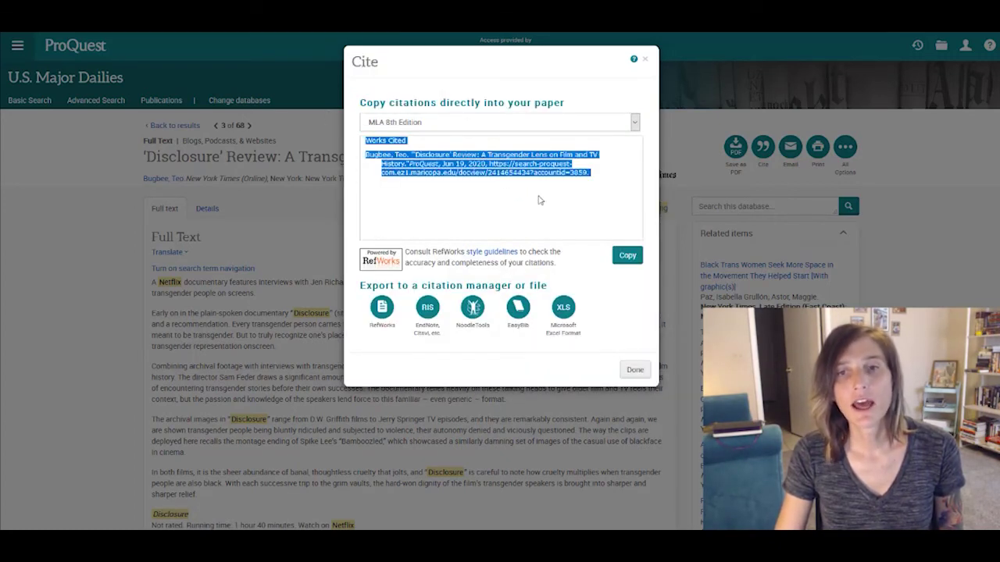
left_click(635, 372)
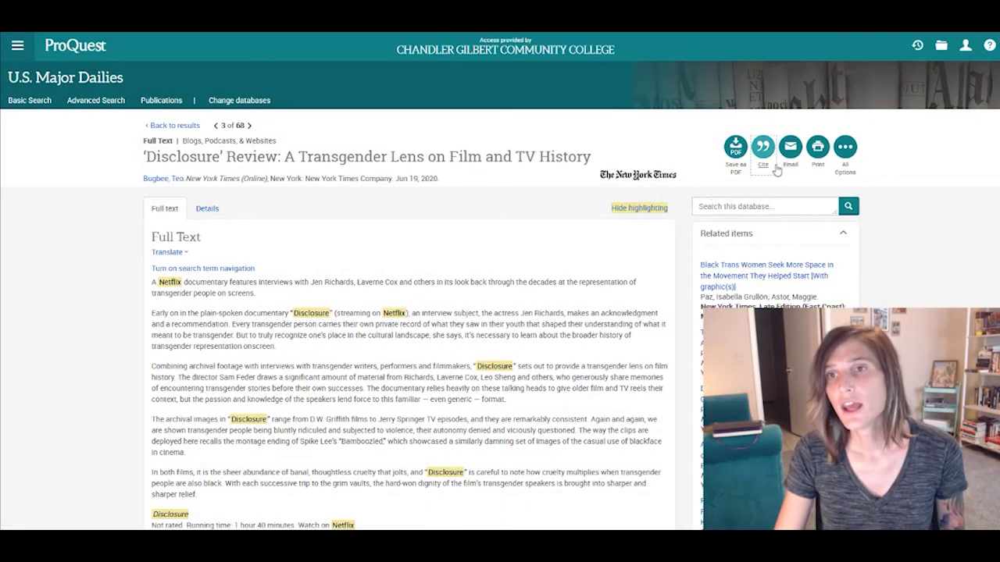
left_click(788, 147)
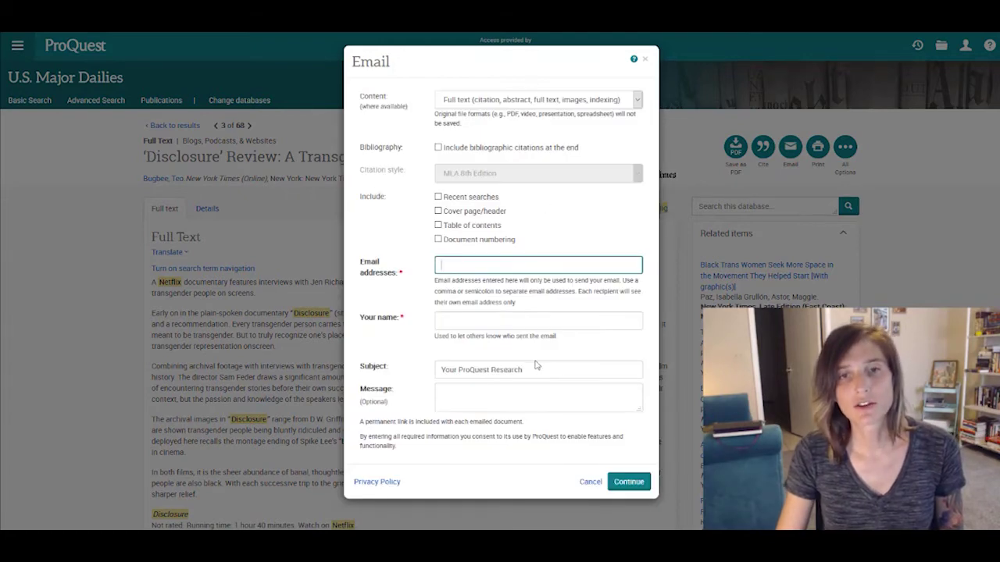
left_click(645, 58)
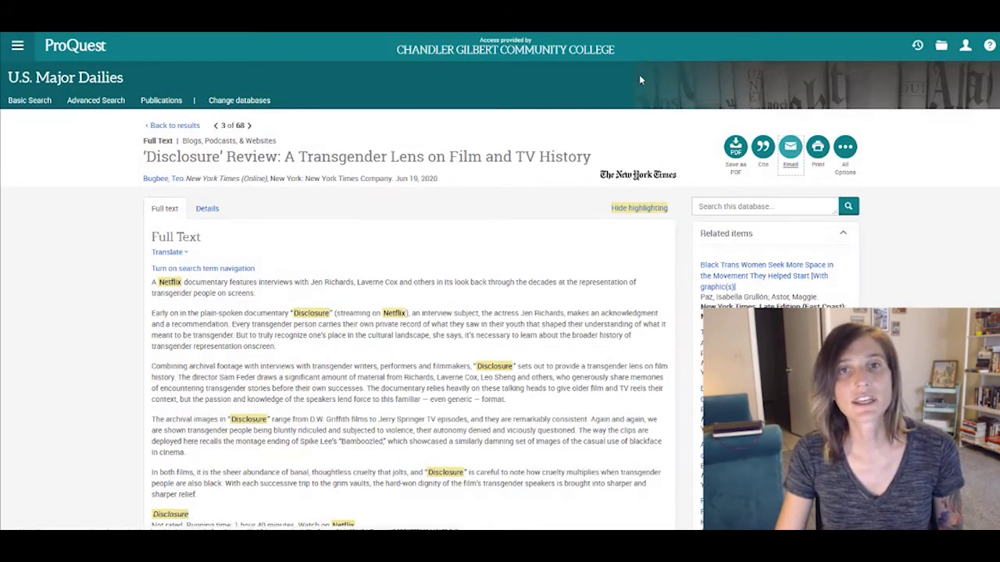